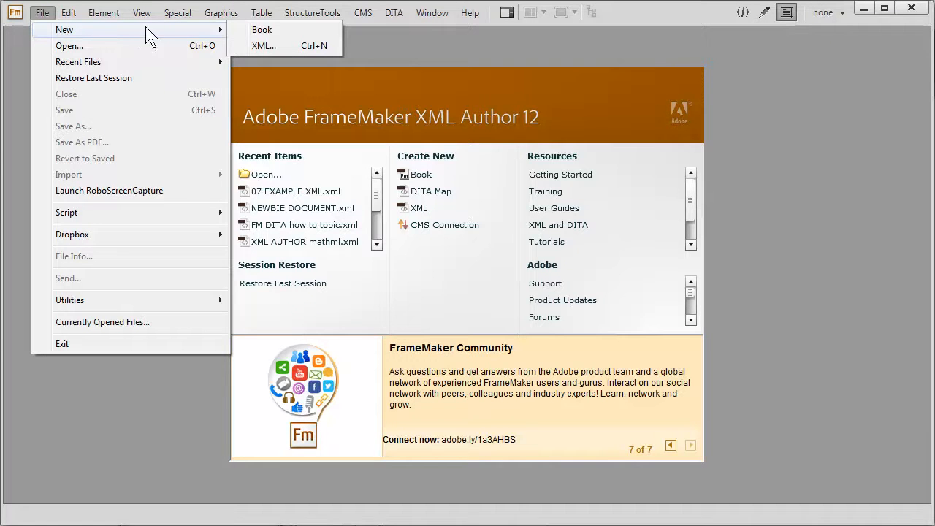
- Create a new XML document based on the DITA_1.2_MathML_Sample structured application
click(261, 46)
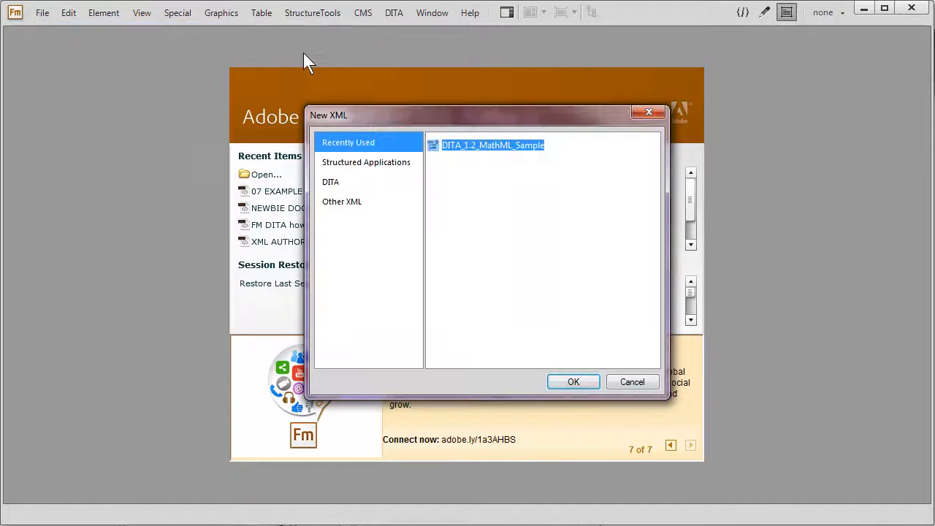
click(366, 162)
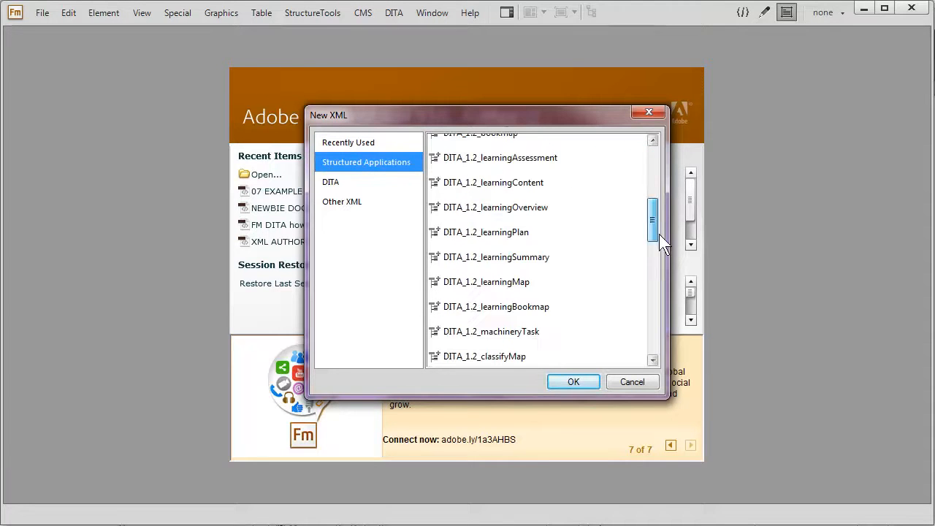
click(381, 146)
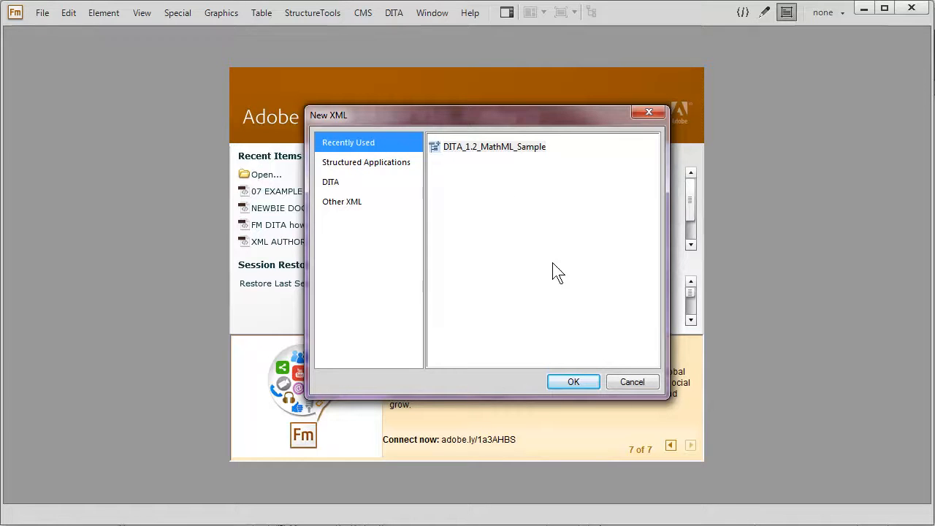
click(574, 382)
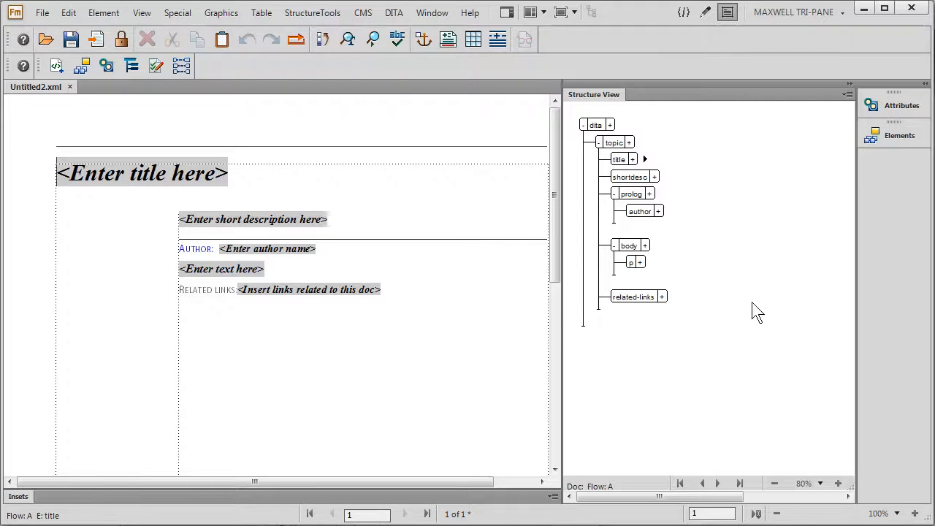
- Place the insertion point in the body's p element and locate mathml among the elements valid there
click(915, 514)
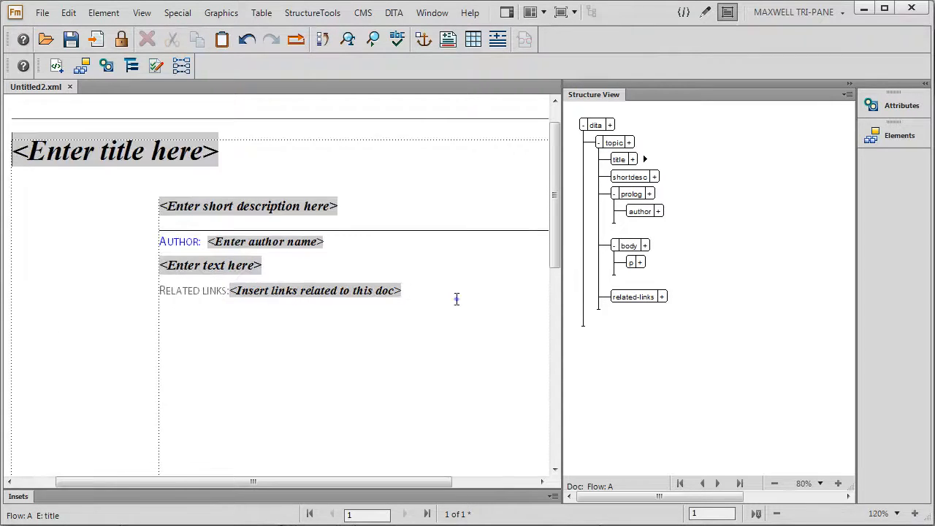
click(457, 298)
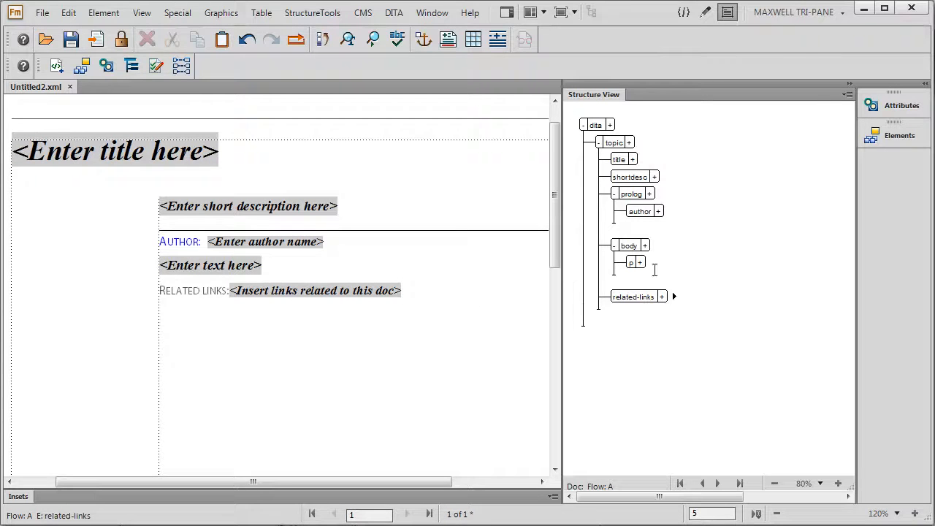
click(660, 259)
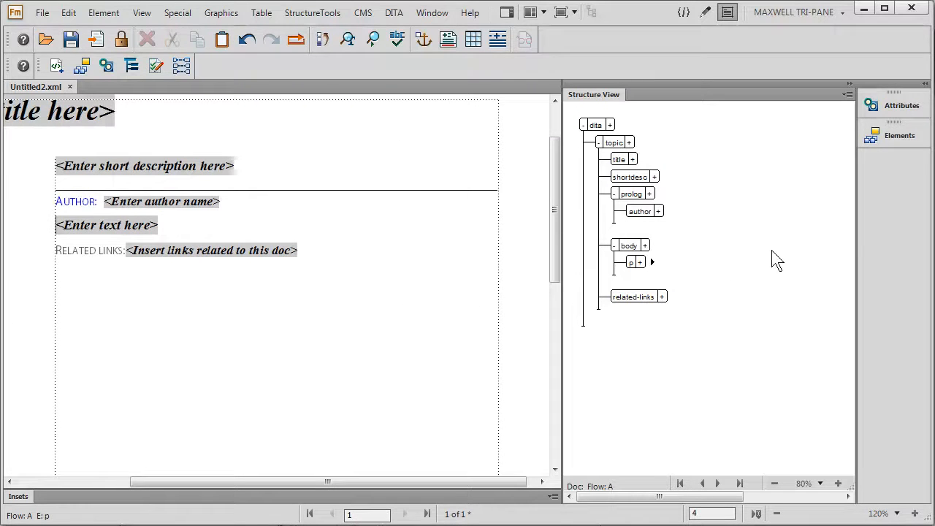
click(904, 141)
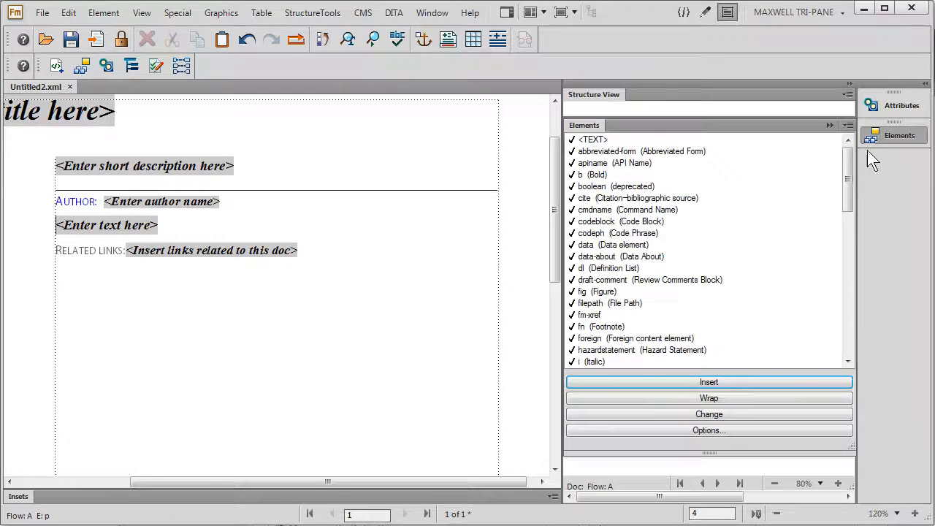
drag(850, 188, 844, 254)
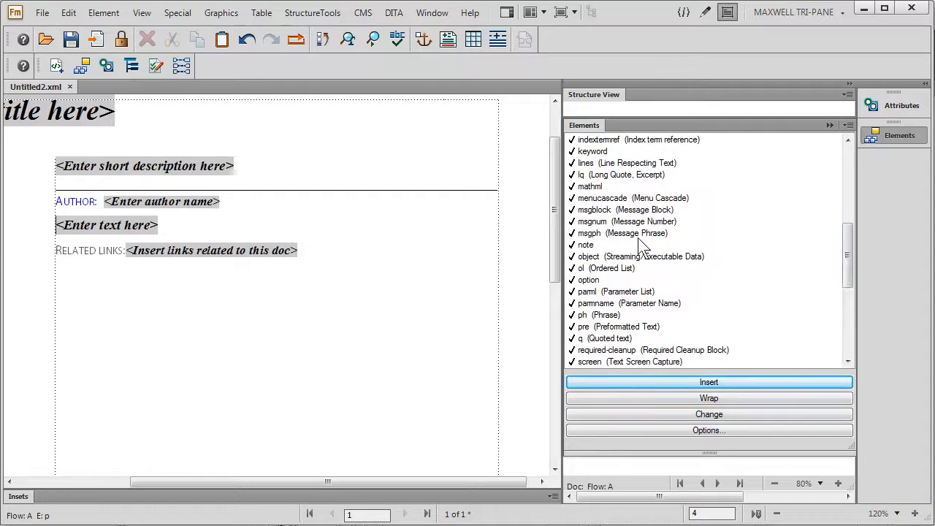
click(595, 188)
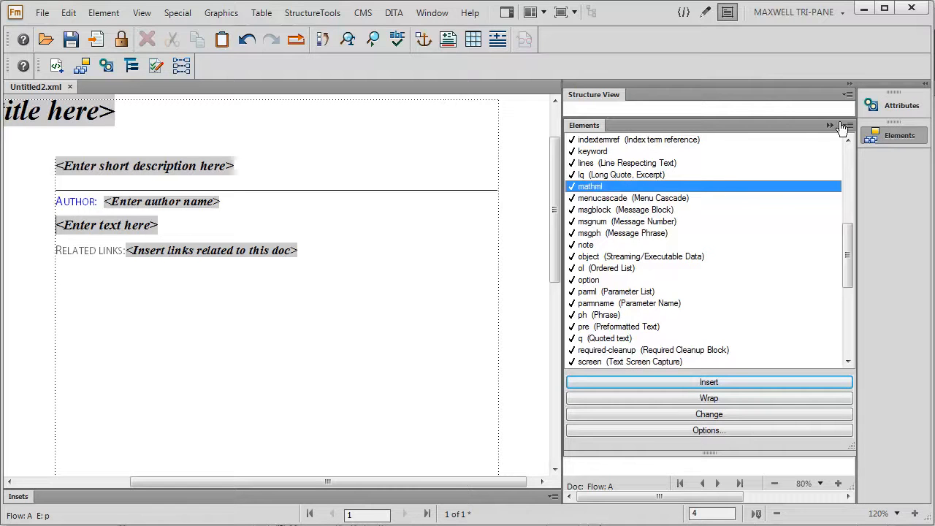
- Collapse the Structure View and Elements catalog and display the element boundaries as tags in the document
click(849, 85)
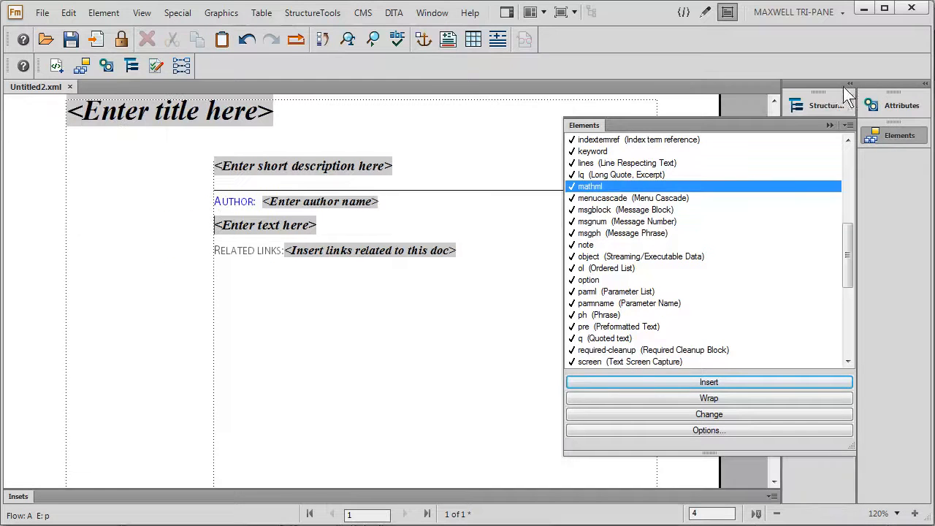
click(829, 125)
scroll(460, 251, up, 2)
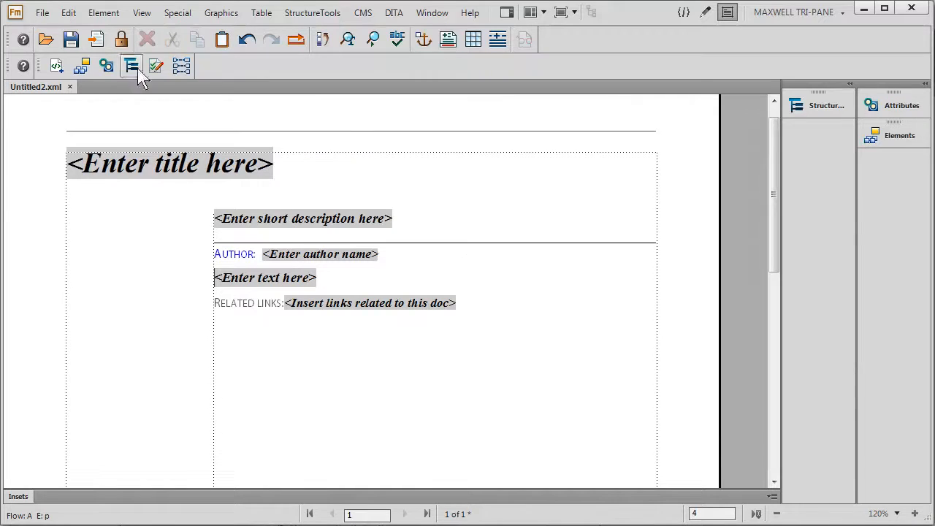
click(181, 67)
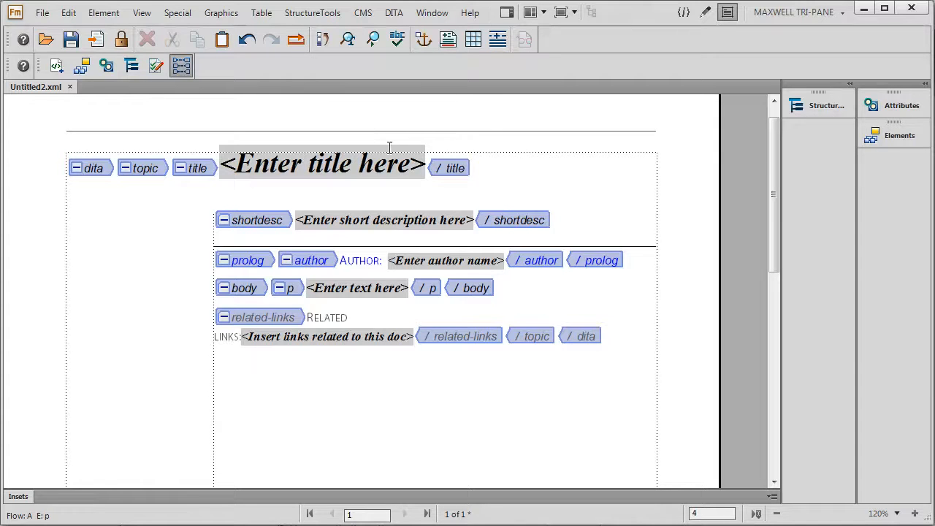
- Replace the body paragraph's placeholder with the text "Add an equation"
click(380, 289)
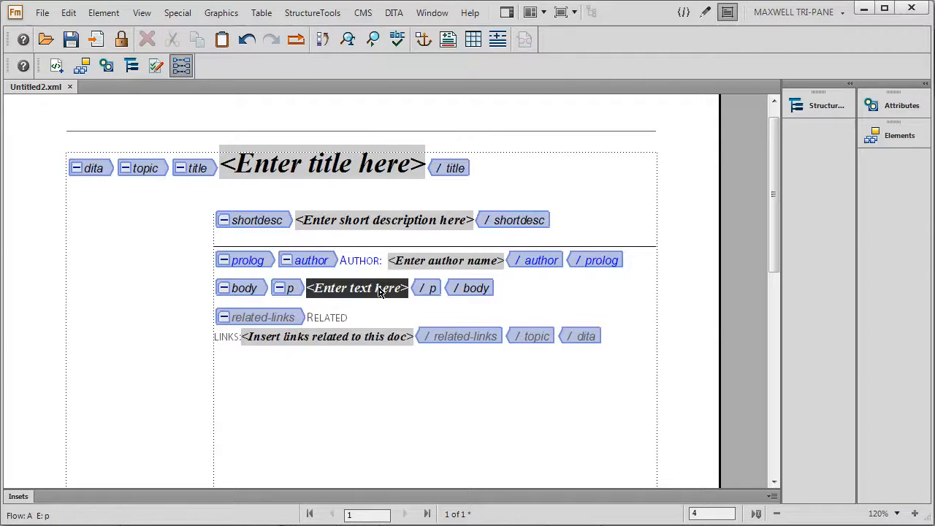
text(Add an )
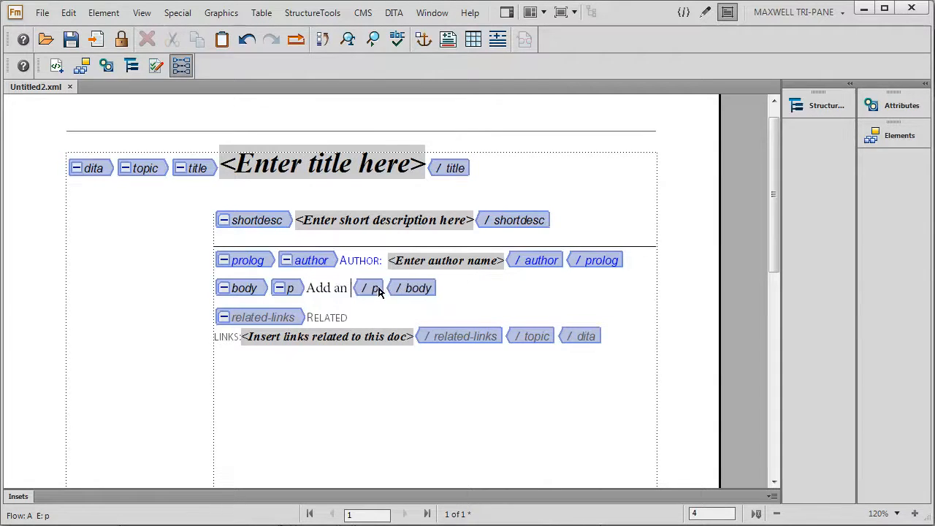
text(equation)
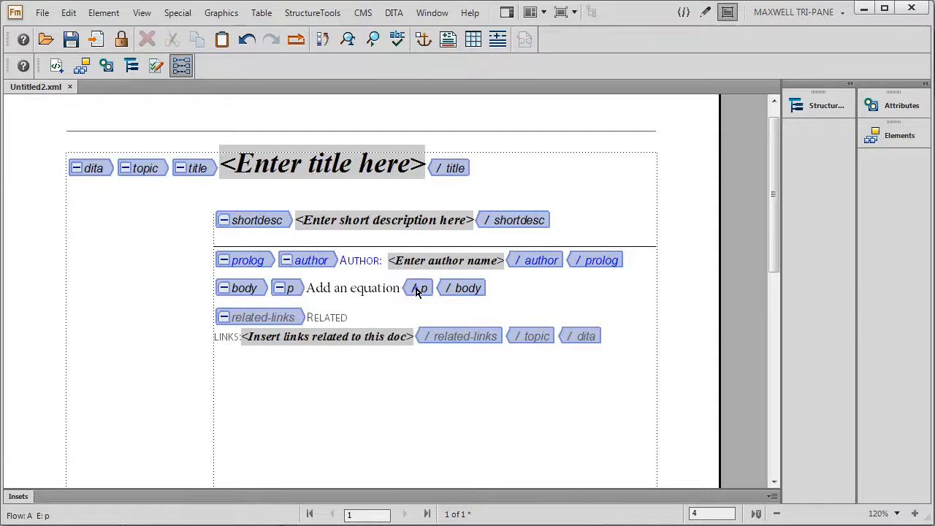
- Insert a mathml element after the body paragraph and fill it with the quadratic formula from the Algebra templates
click(418, 291)
click(437, 300)
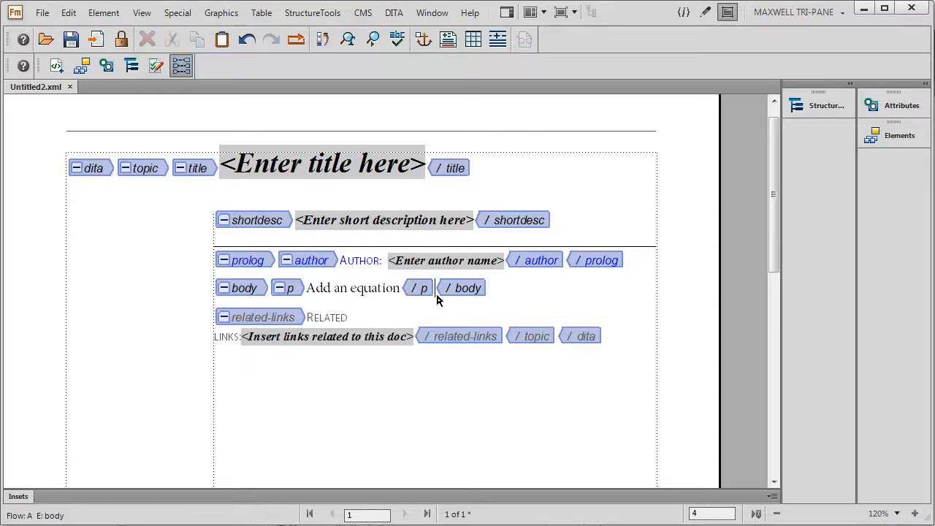
key(ctrl+1)
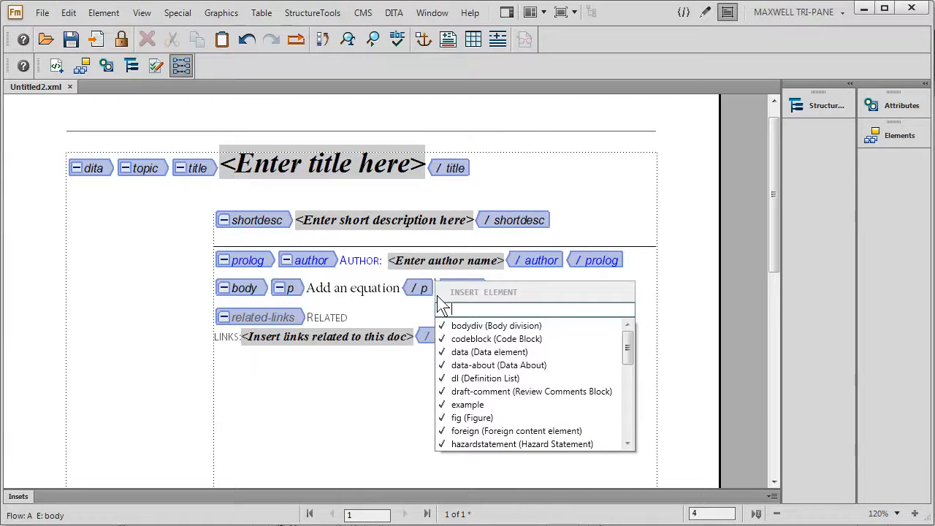
text(mathml)
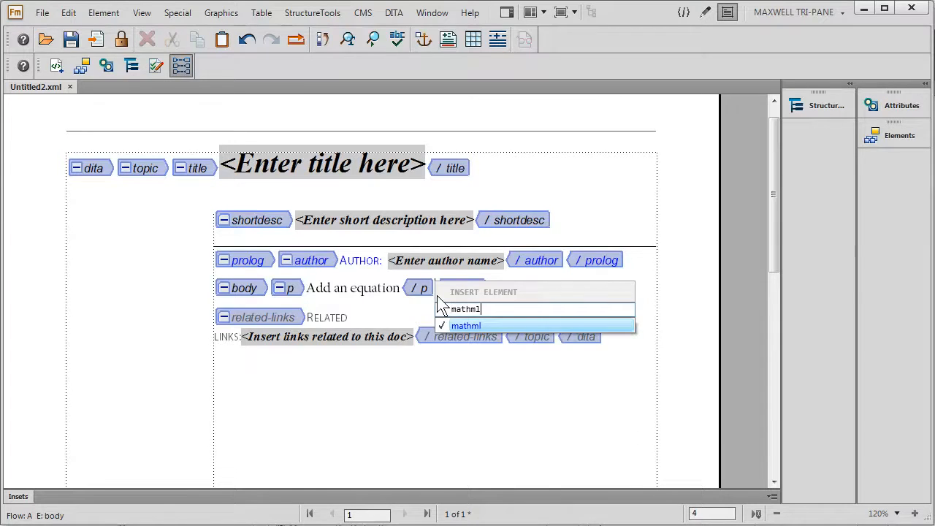
key(Return)
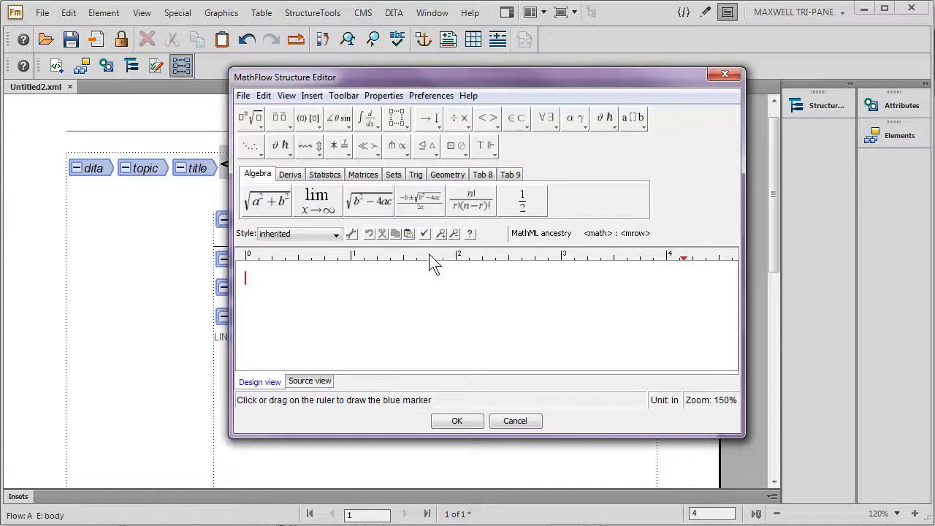
click(428, 208)
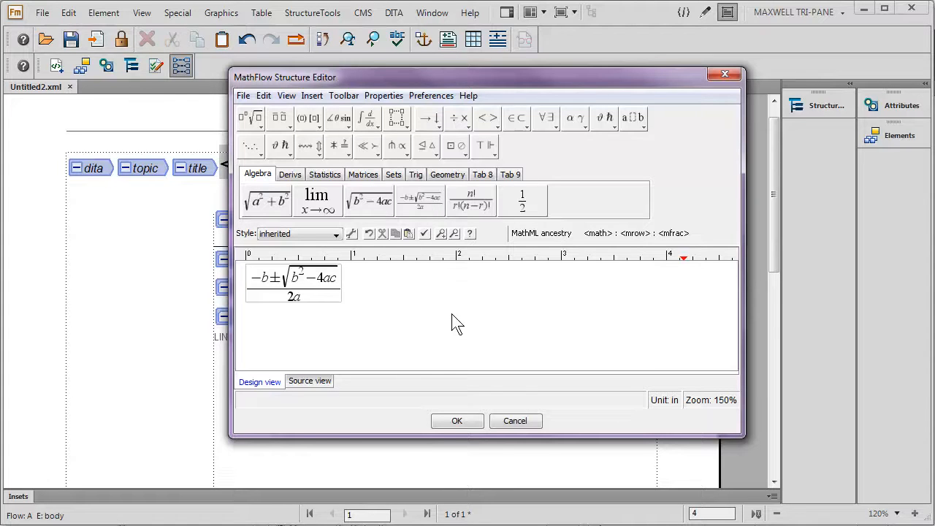
click(456, 422)
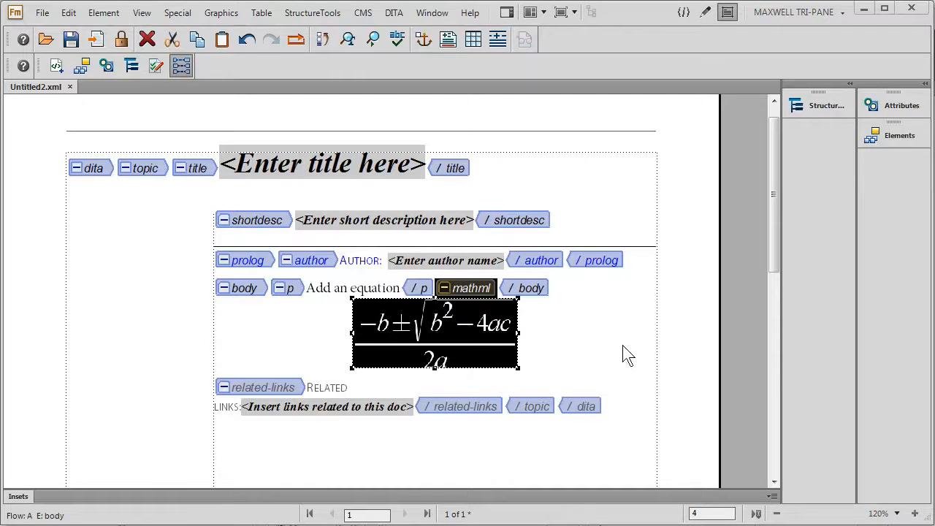
- Switch to the XML code view and expand the element tree through body and mathml down to the contents of mml:mfrac
click(705, 12)
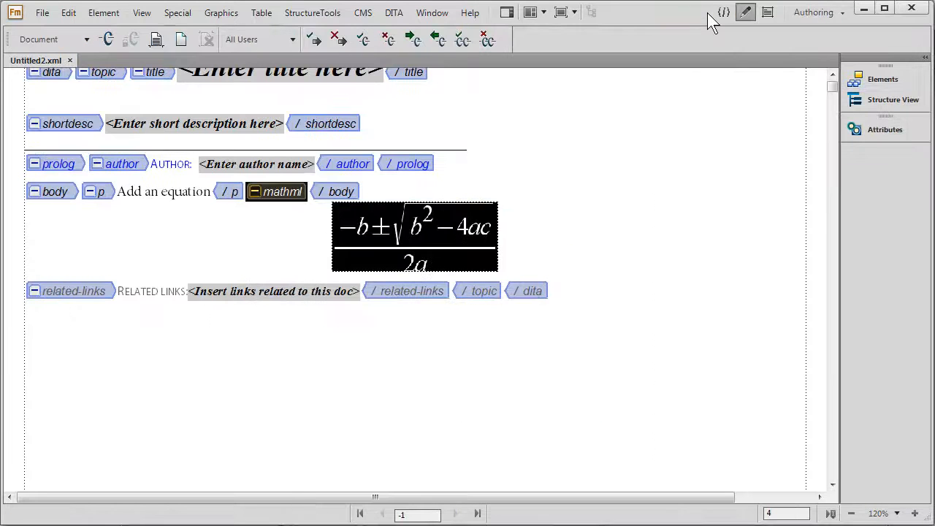
click(720, 19)
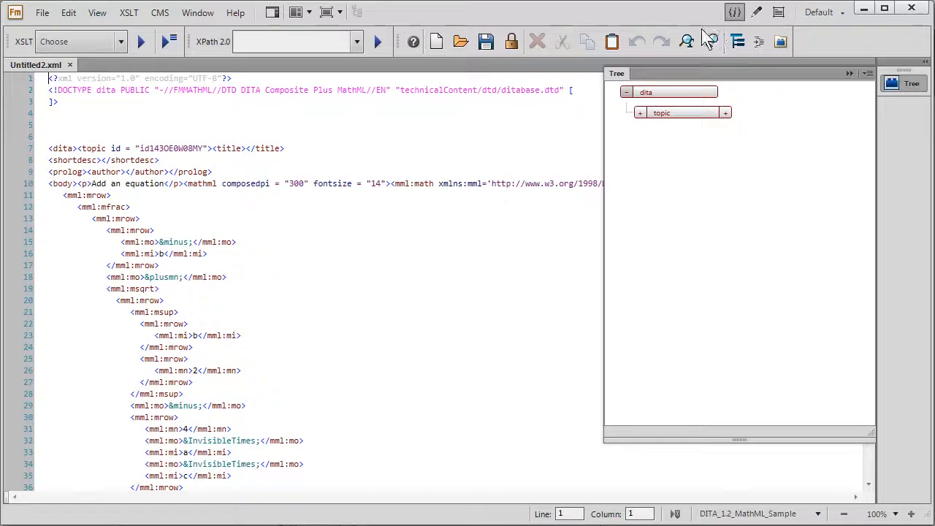
click(641, 115)
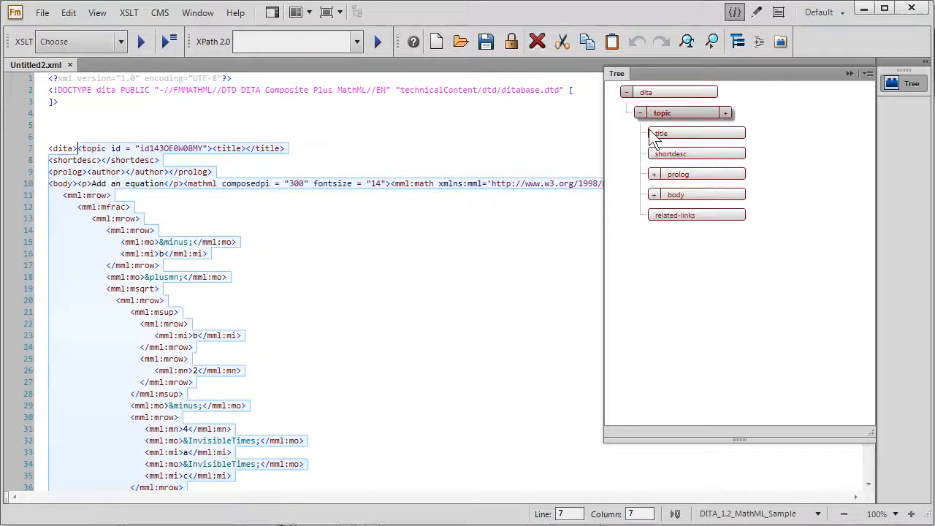
click(654, 195)
click(666, 236)
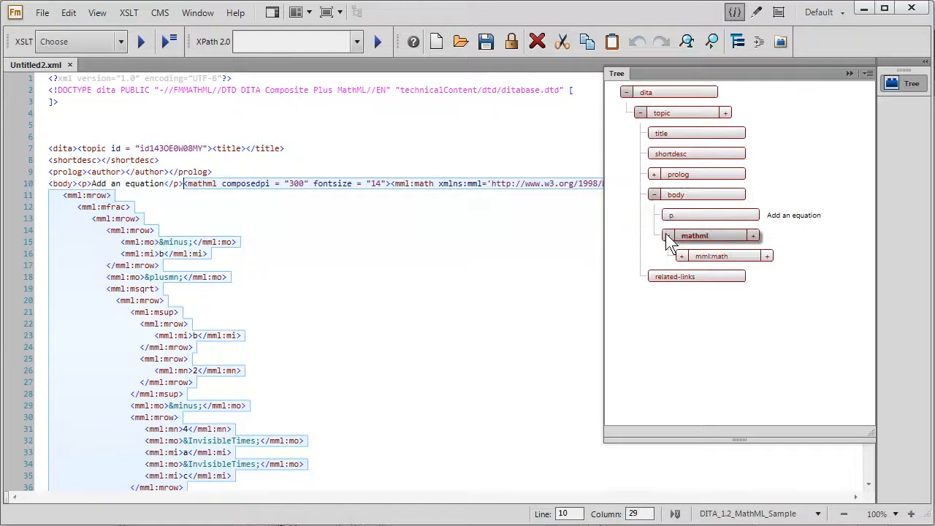
click(682, 256)
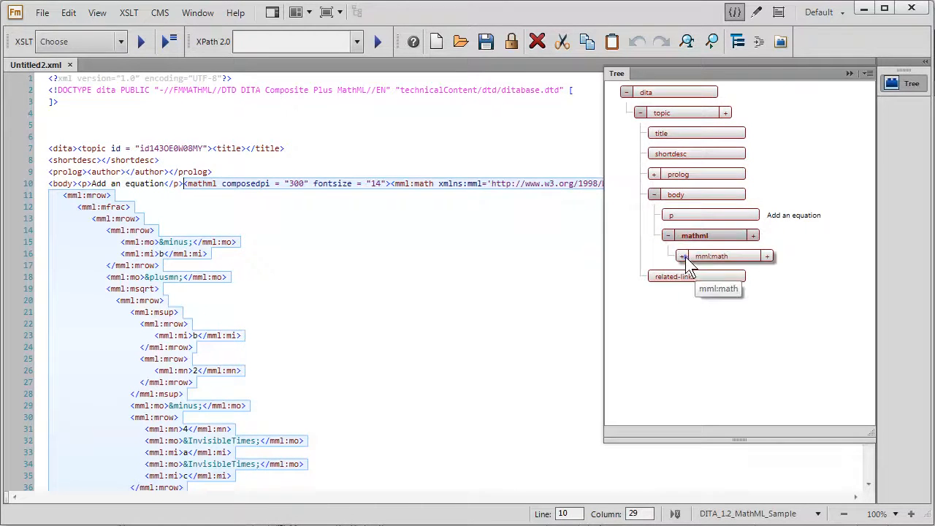
click(696, 277)
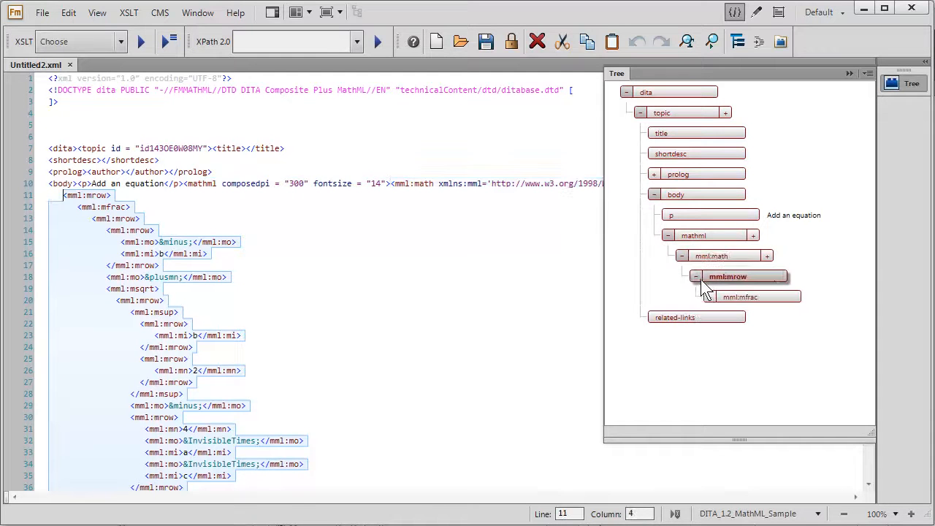
click(710, 297)
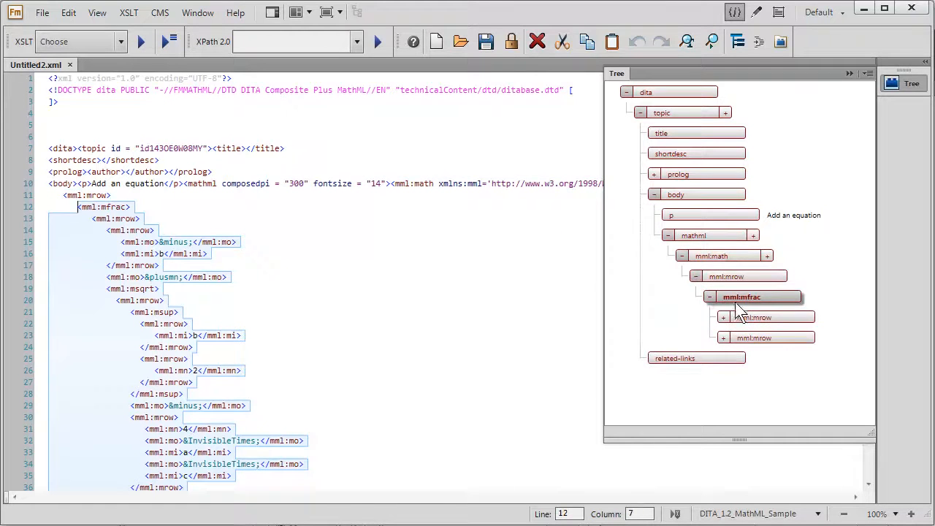
- Examine the XML code of the fraction's two mml:mrow elements at 150% zoom
click(752, 337)
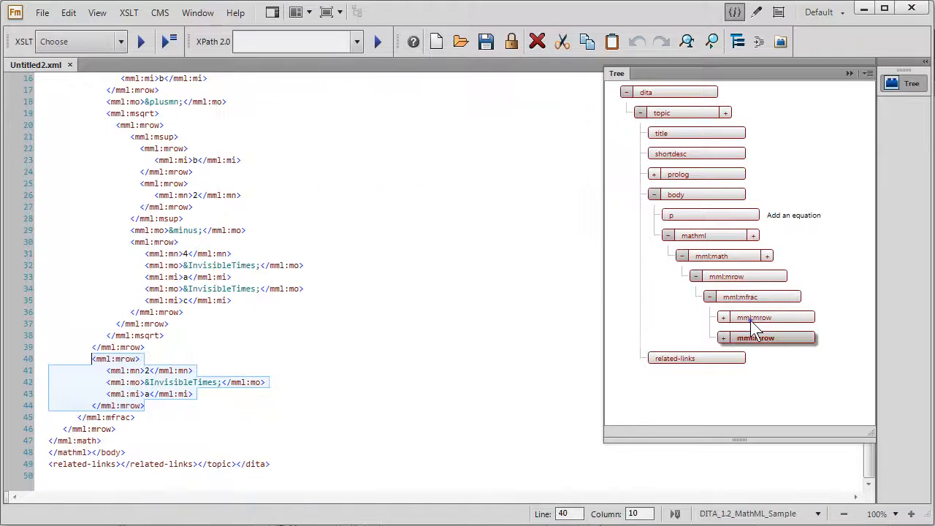
click(751, 319)
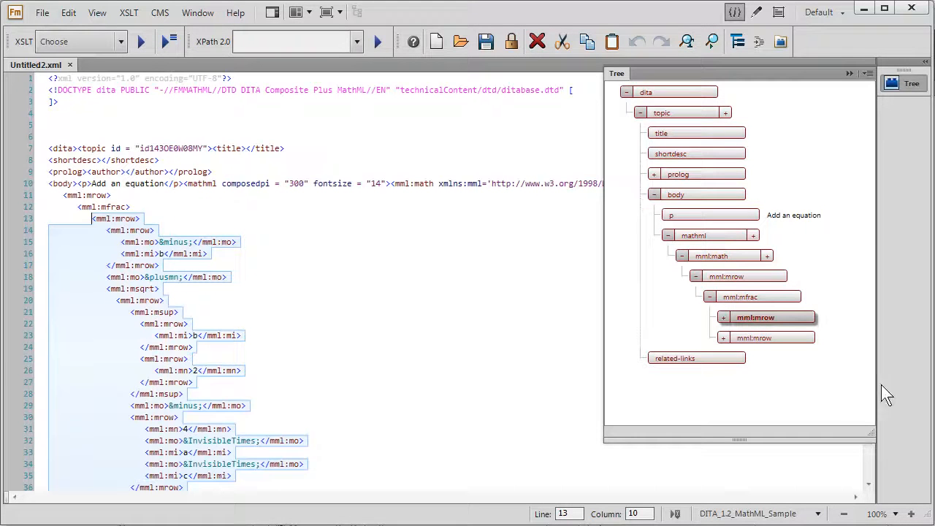
click(911, 516)
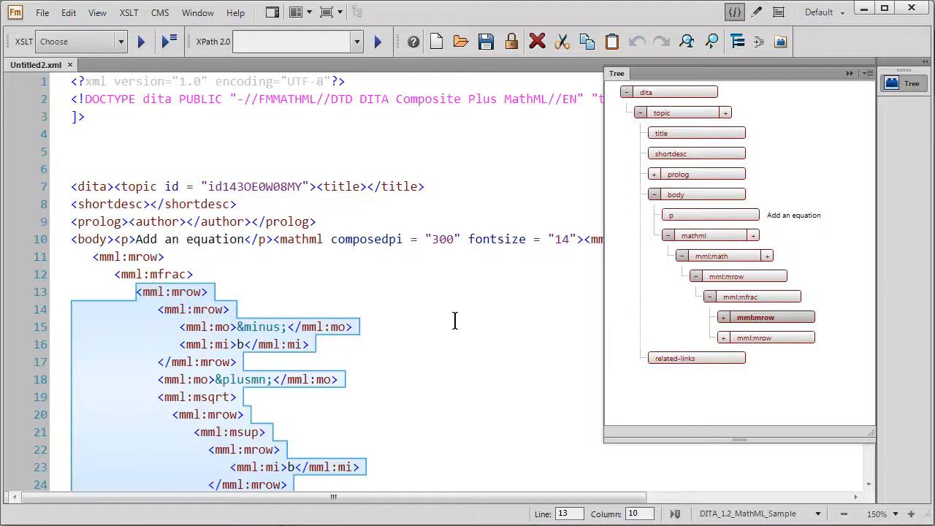
scroll(457, 325, down, 6)
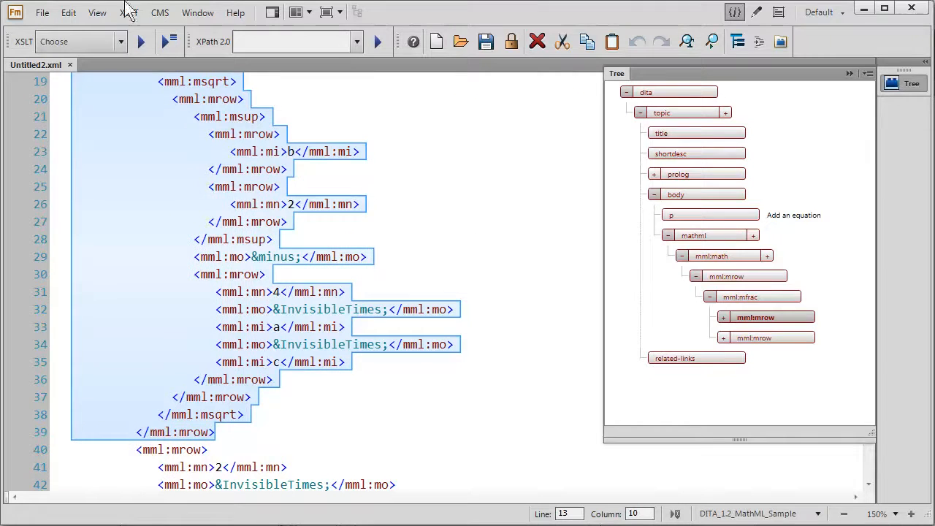
- Return to the WYSIWYG view and change the first b in the equation's numerator to a capital B
click(780, 13)
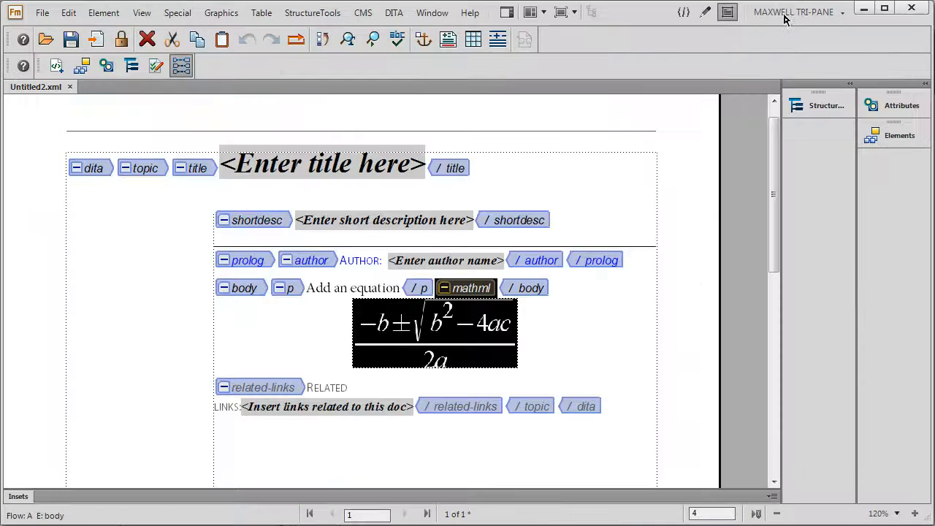
double_click(456, 344)
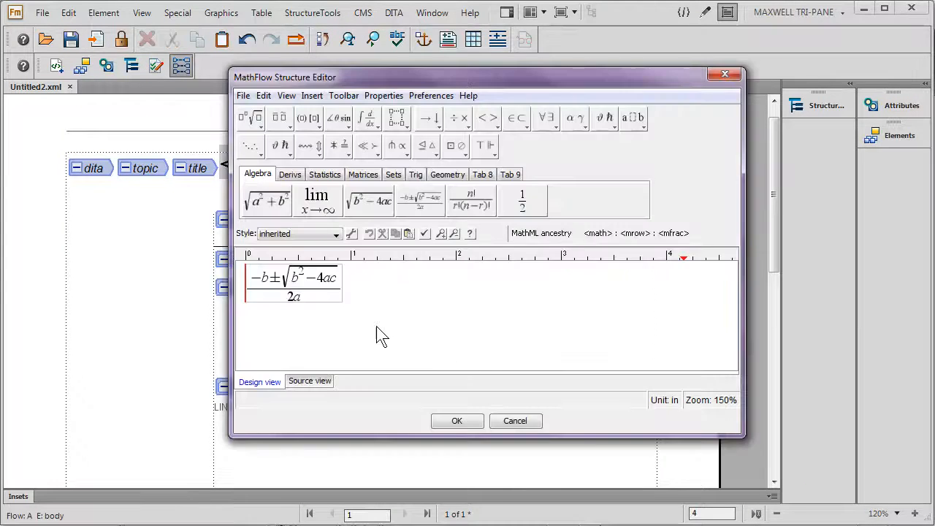
click(295, 284)
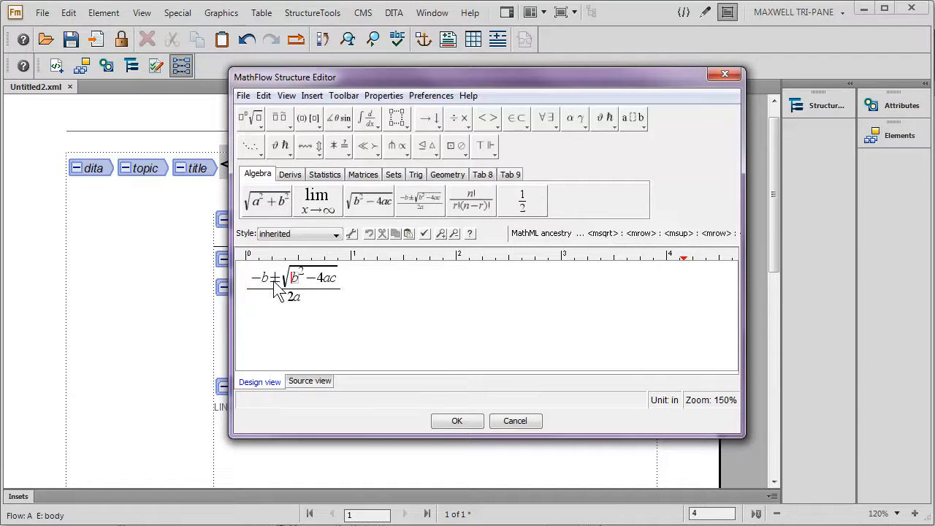
click(264, 281)
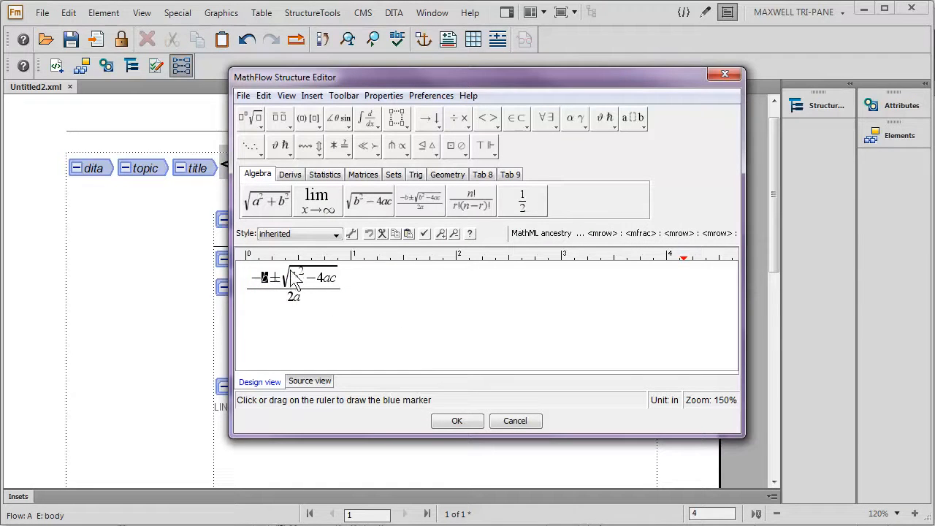
text(B)
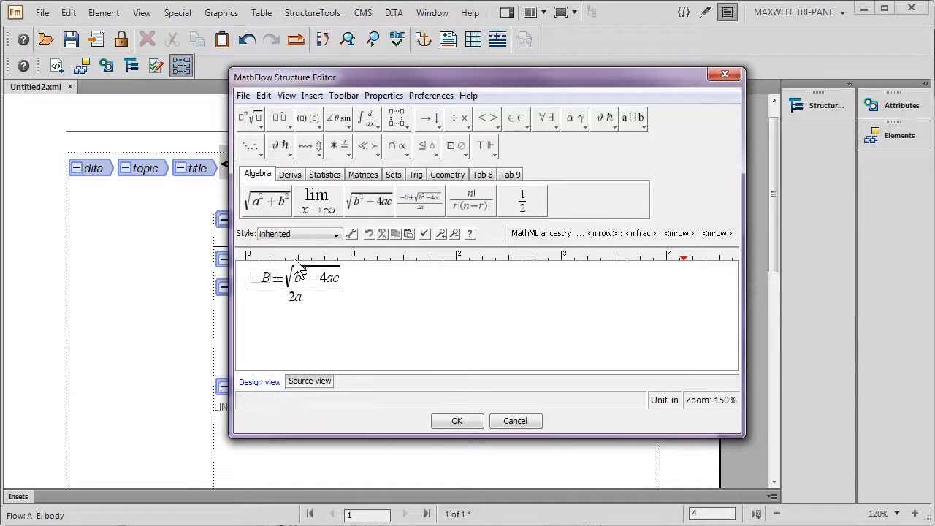
click(454, 421)
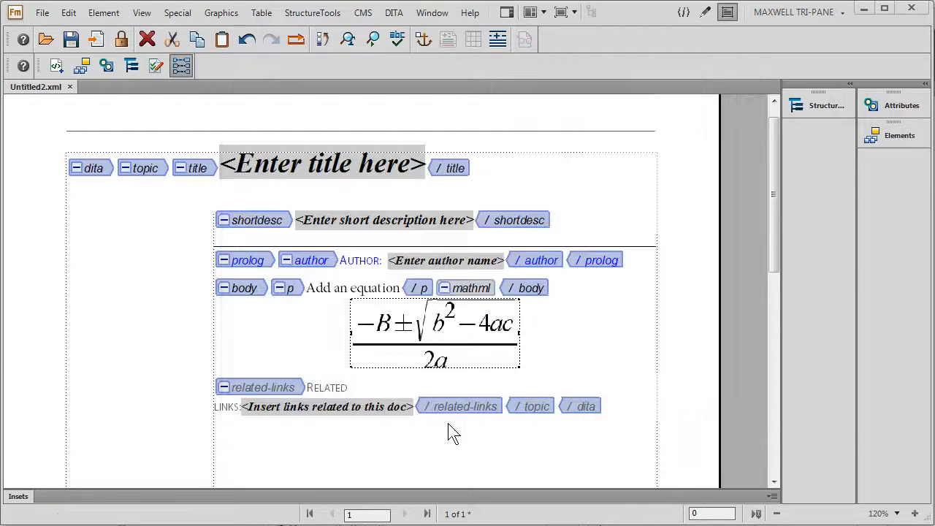
click(593, 365)
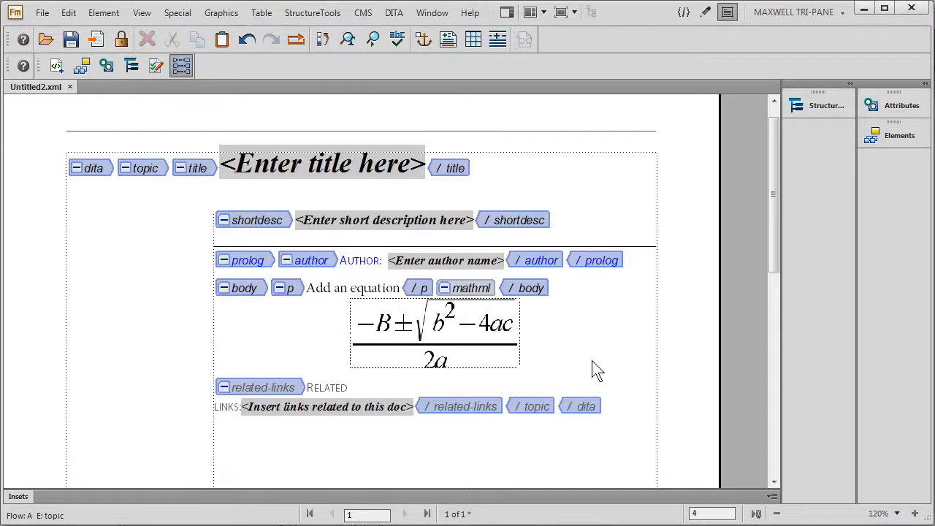
- In the XML code view, append a name in capitals after the a in the denominator's mml:mi element, and return to the WYSIWYG view
click(684, 13)
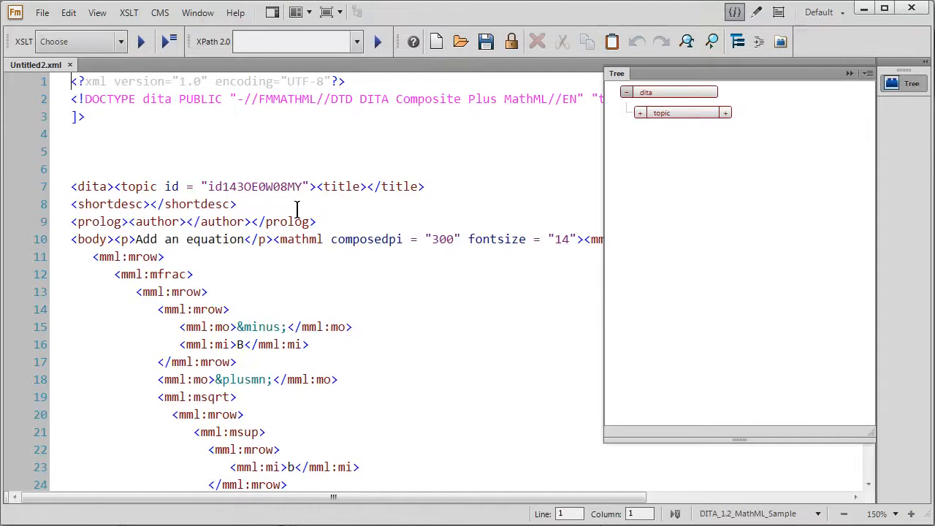
scroll(249, 450, down, 8)
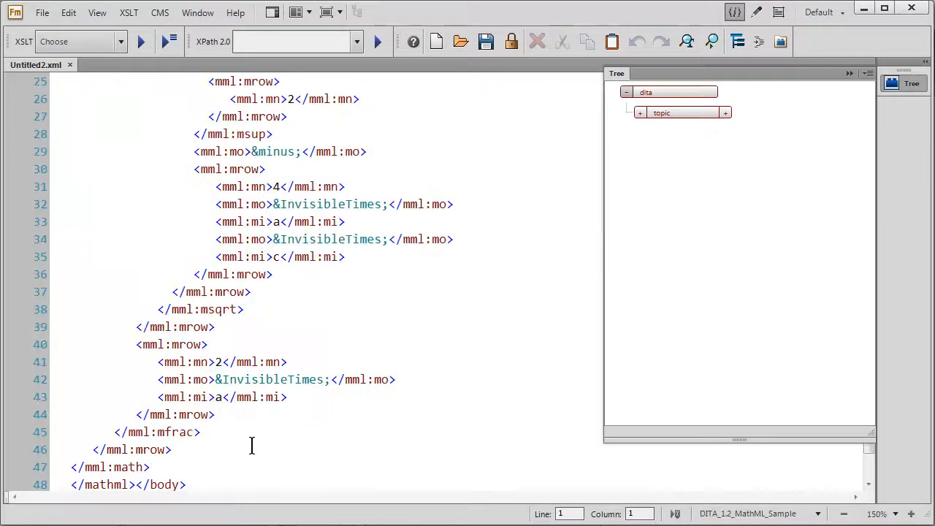
scroll(251, 446, down, 1)
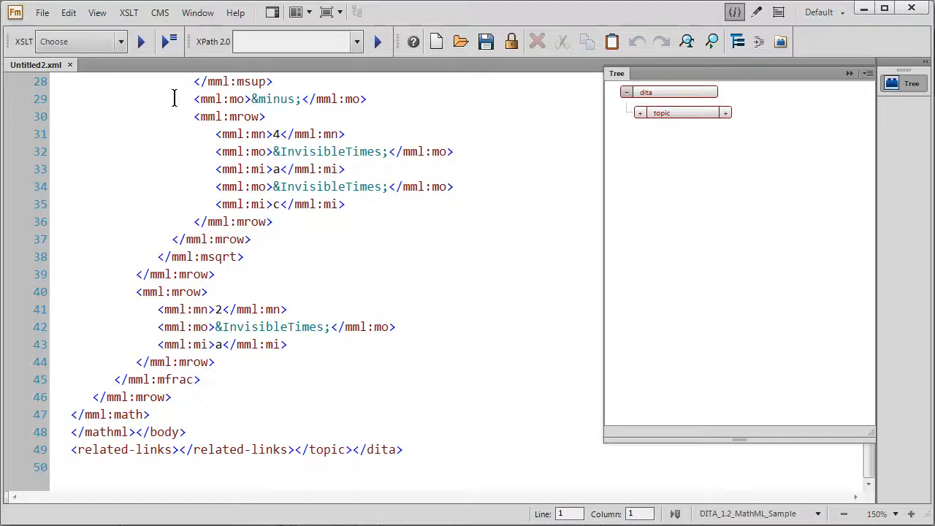
click(224, 349)
text(MAXWELL)
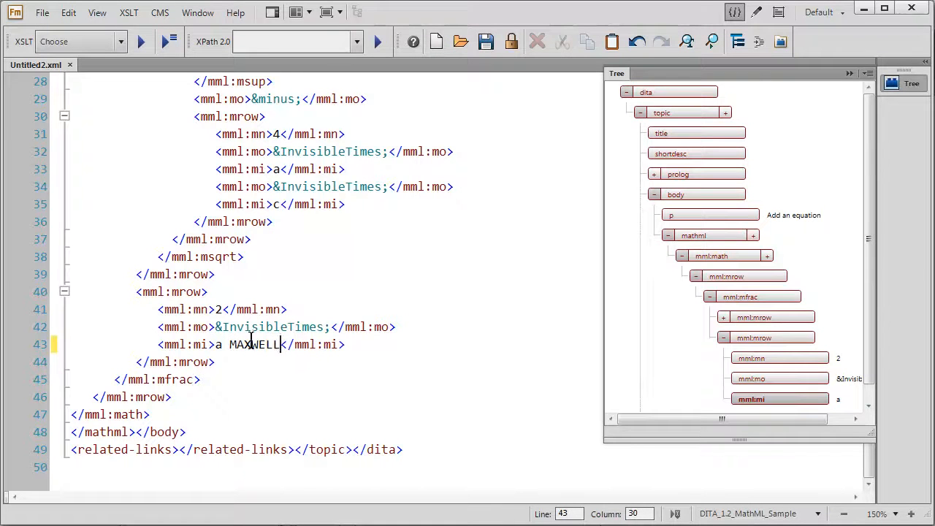
click(779, 13)
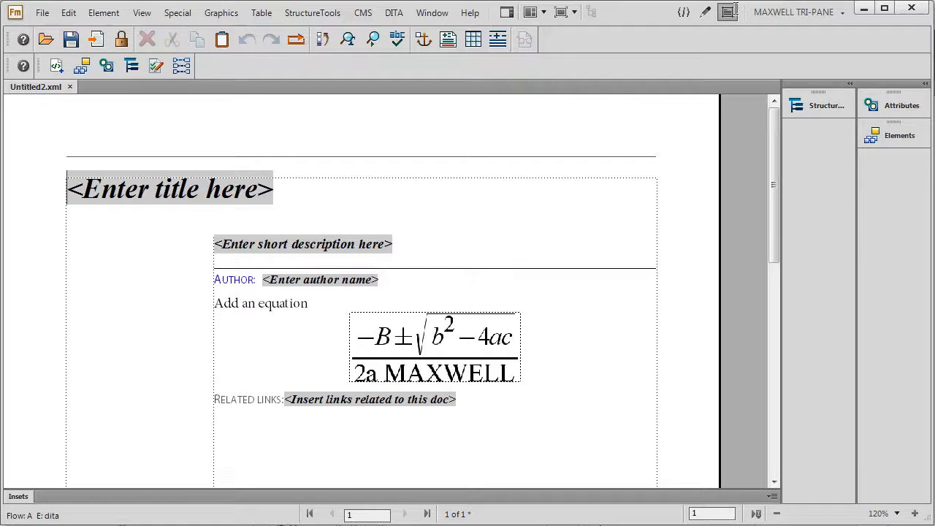
- Reopen the equation in the structure editor and replace everything after the 2 in the denominator with a capital A
click(531, 375)
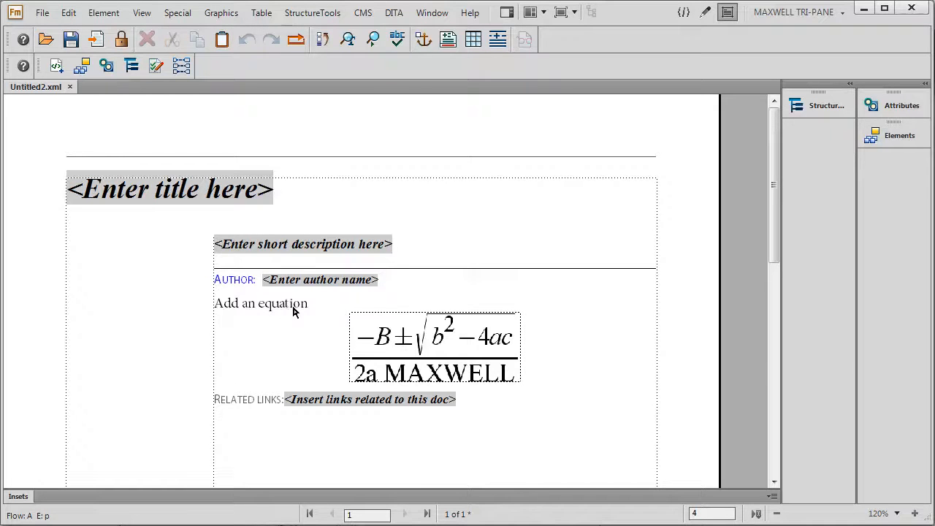
click(410, 378)
double_click(410, 378)
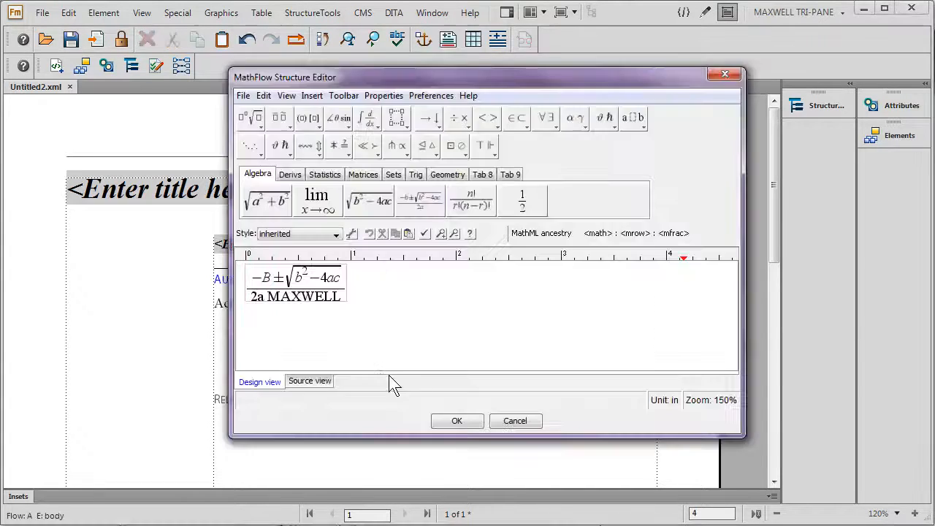
click(332, 305)
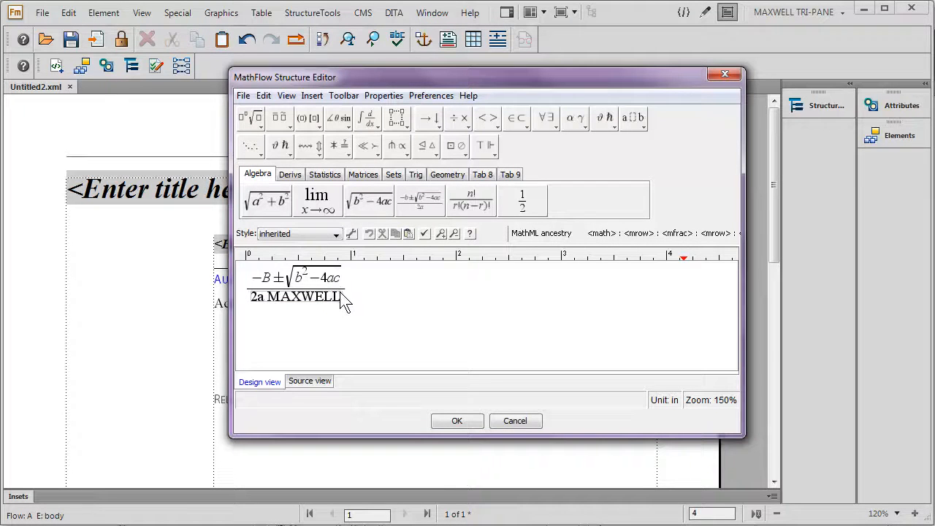
key(BackSpace)
key(BackSpace)
key(BackSpace)
key(BackSpace)
key(BackSpace)
key(BackSpace)
key(BackSpace)
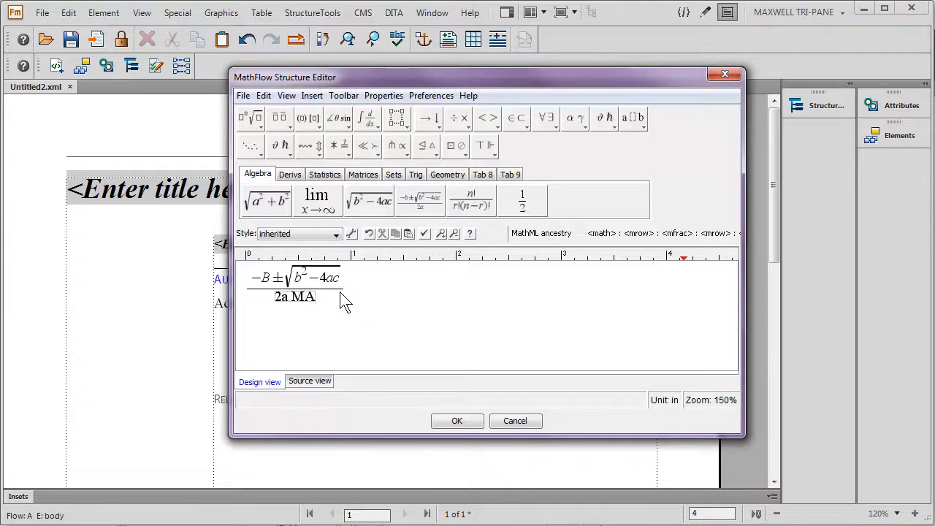
key(BackSpace)
text(A)
click(458, 423)
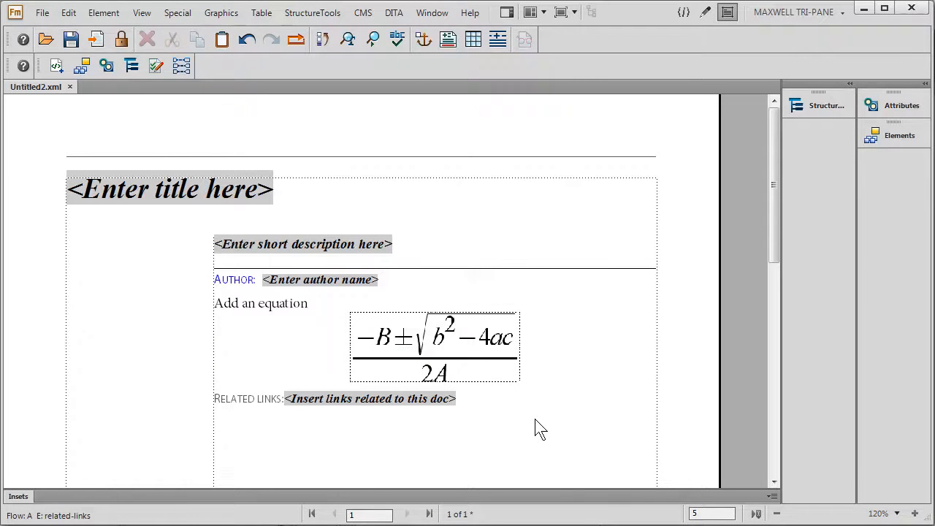
drag(774, 241, 778, 173)
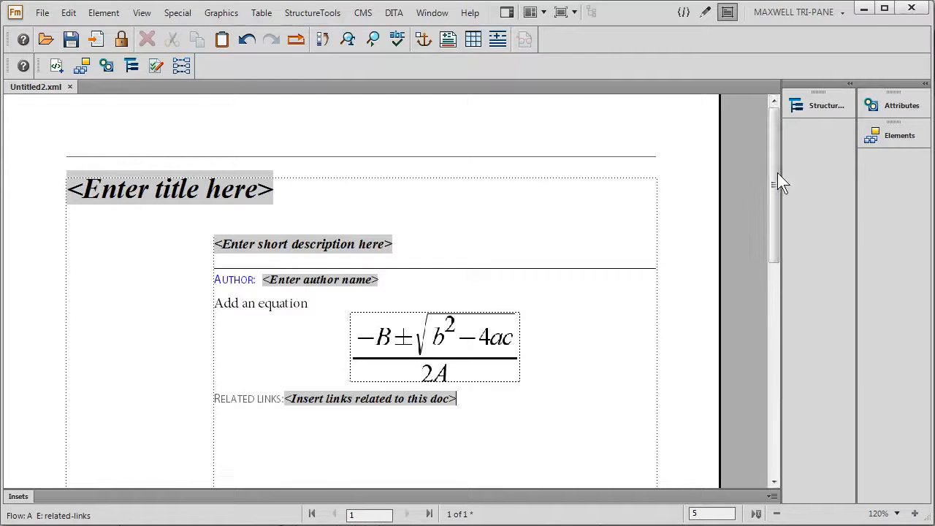